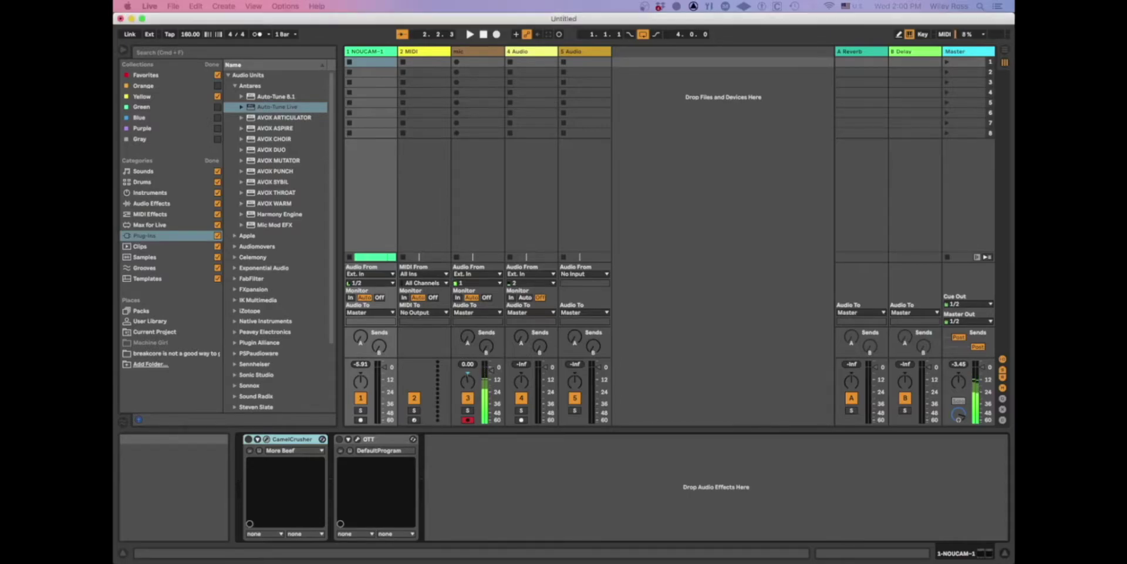
- Switch to Arrangement View to show the NOUCAM-1 drum clip on the timeline
key(Tab)
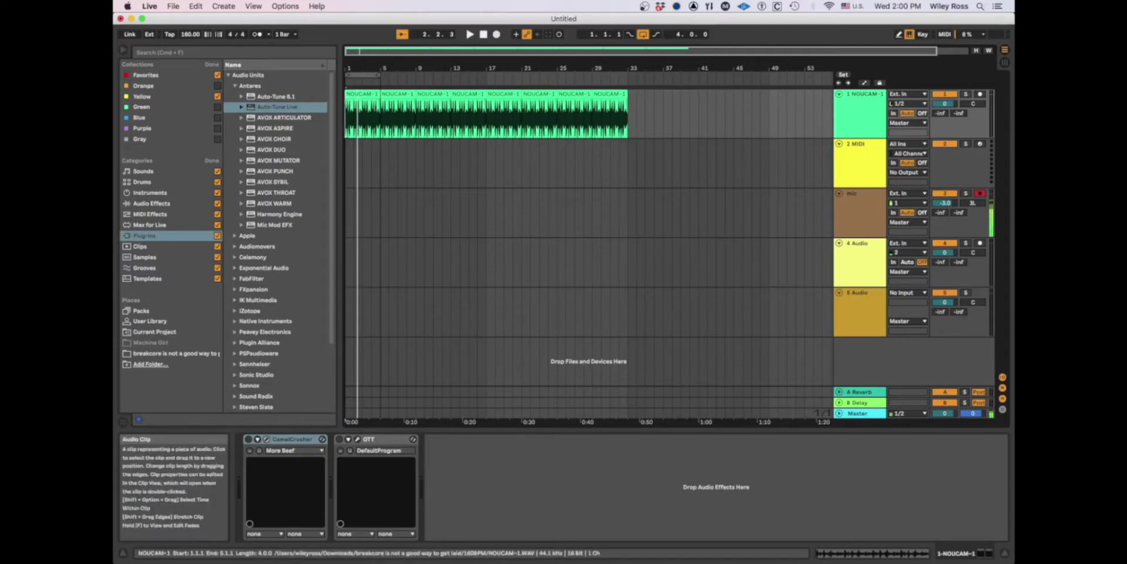
- Play the unprocessed NOUCAM-1 break from bar 1, then return to Session View
drag(346, 115, 381, 115)
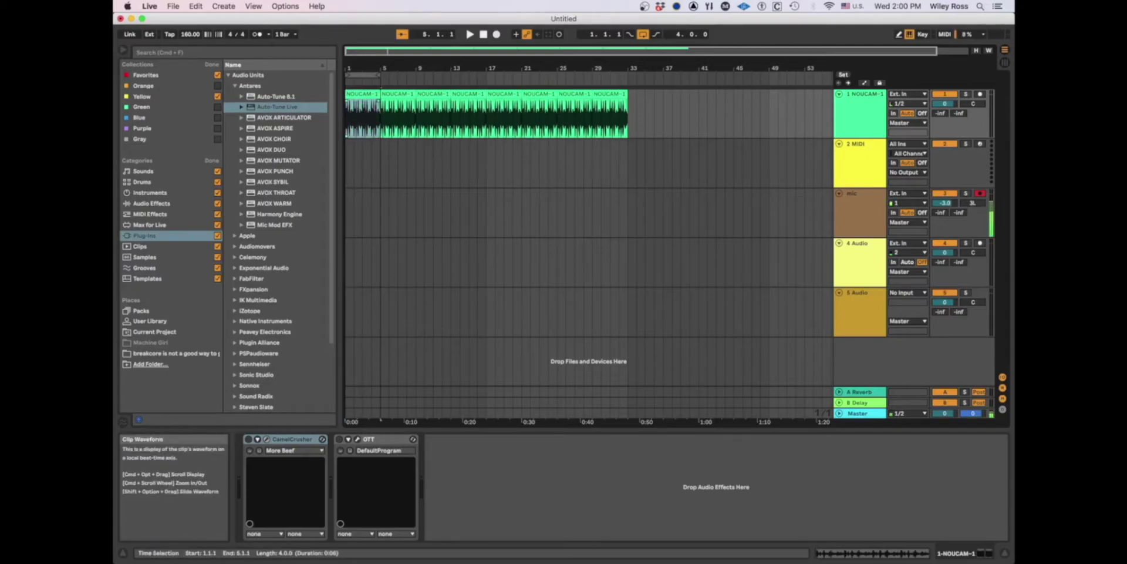
key(space)
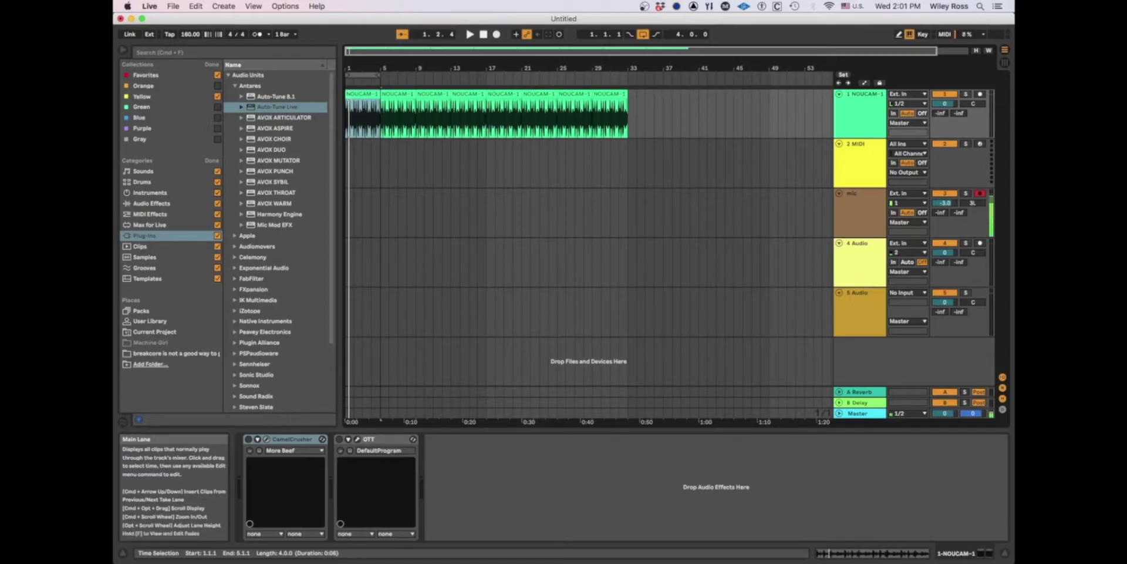
key(Tab)
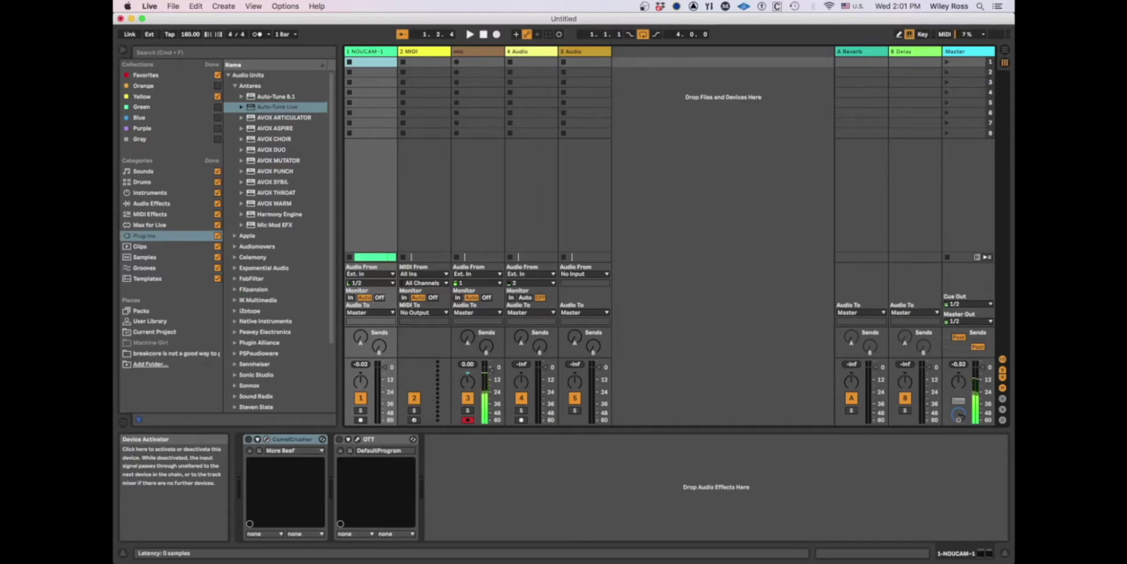
- Enable CamelCrusher, open its plug-in window, and park it beside the arrangement timeline
click(248, 438)
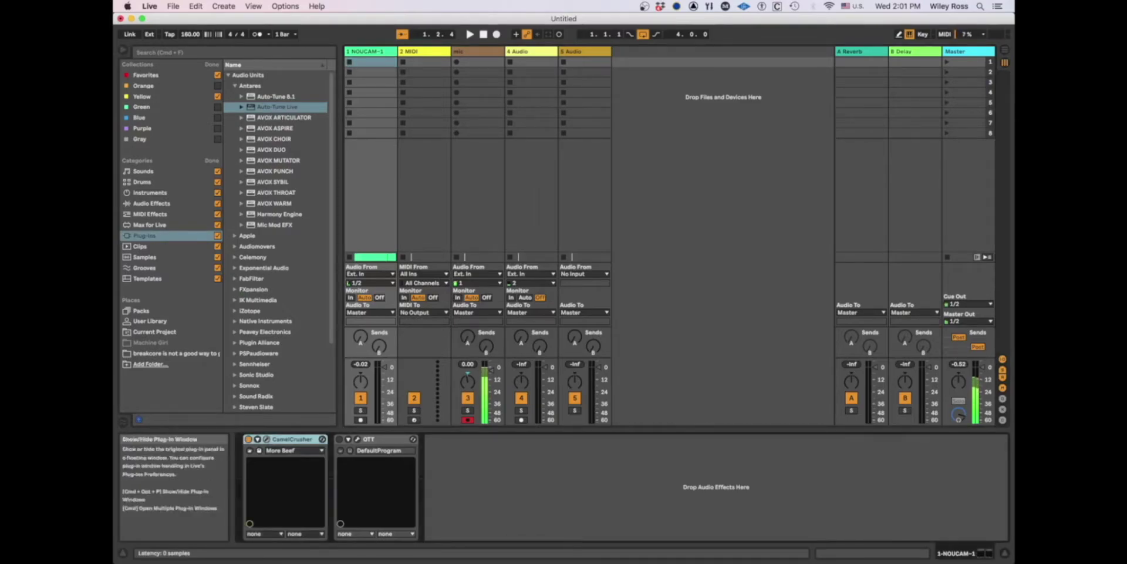
click(267, 438)
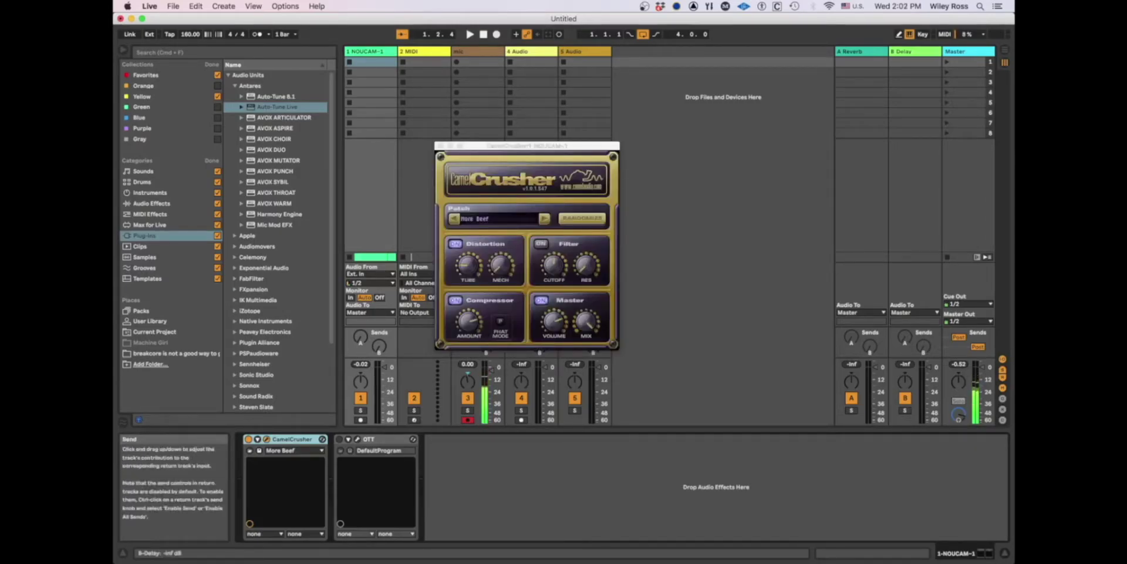
key(Tab)
drag(526, 145, 726, 87)
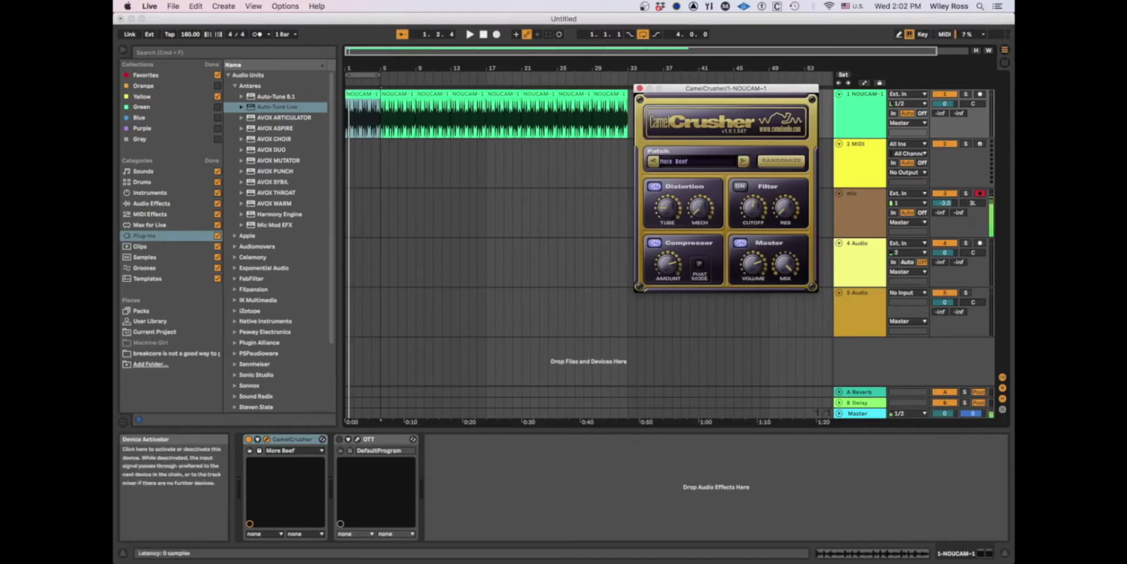
- Play the break through CamelCrusher's More Beef patch, then enable compressor Phat Mode
key(space)
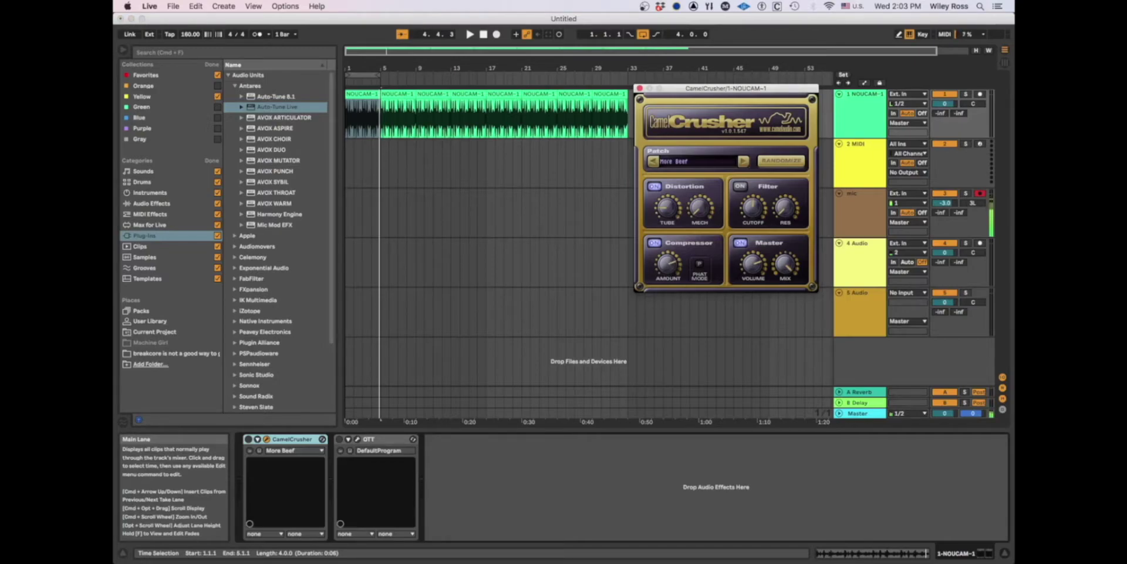
click(700, 263)
- Play and restart the break to compare CamelCrusher's Phat Mode compression
key(space)
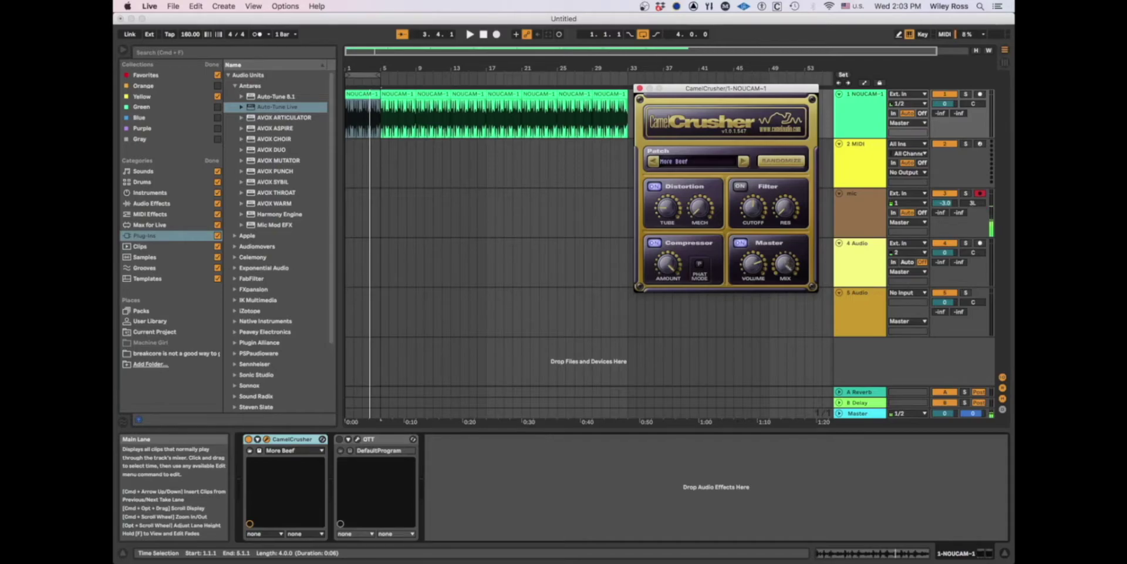
key(space)
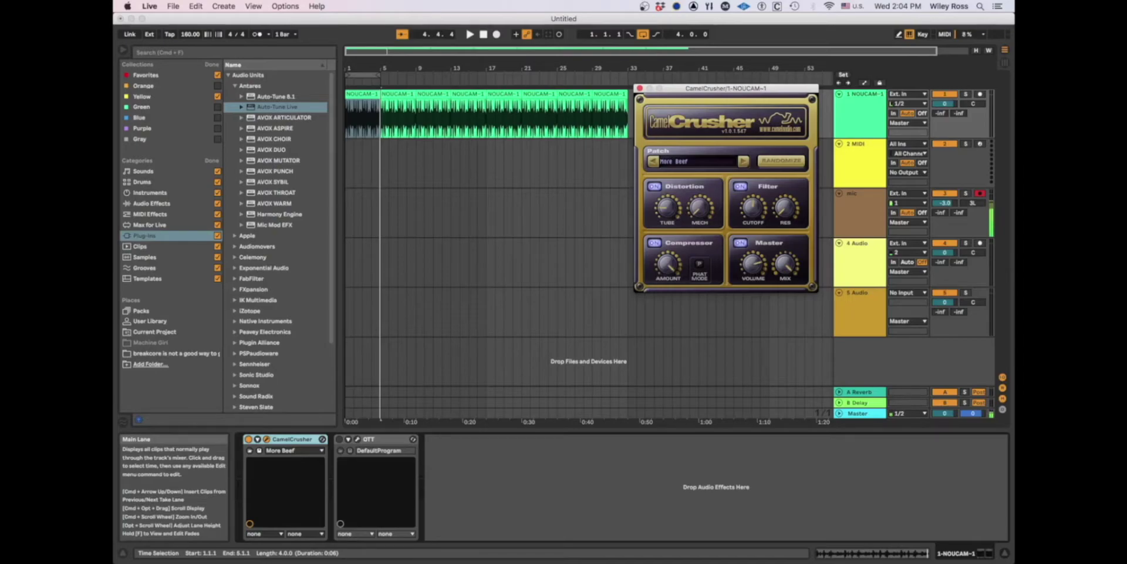
key(space)
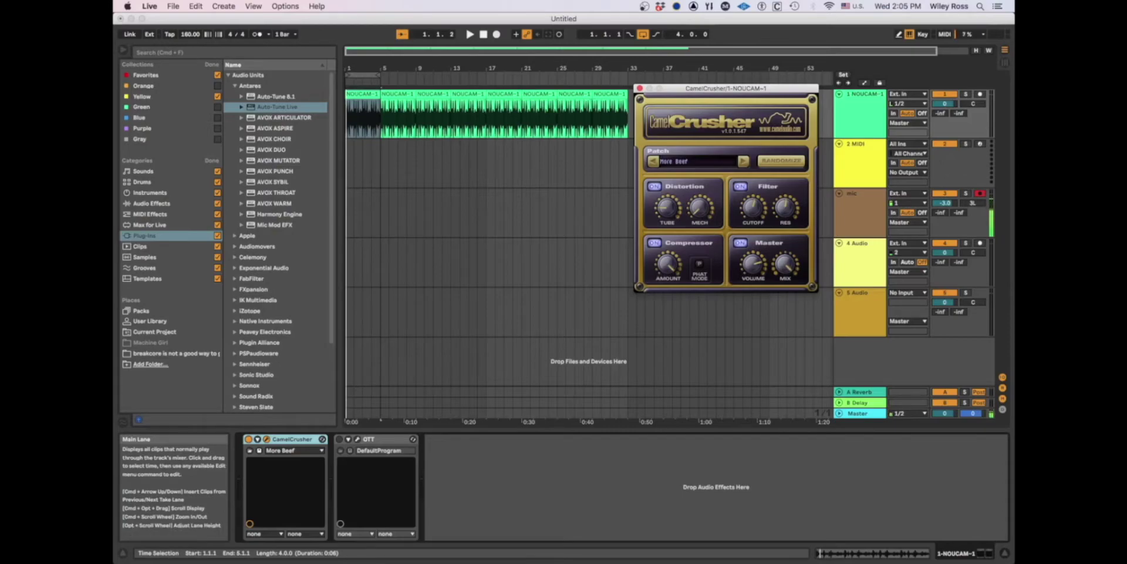
key(space)
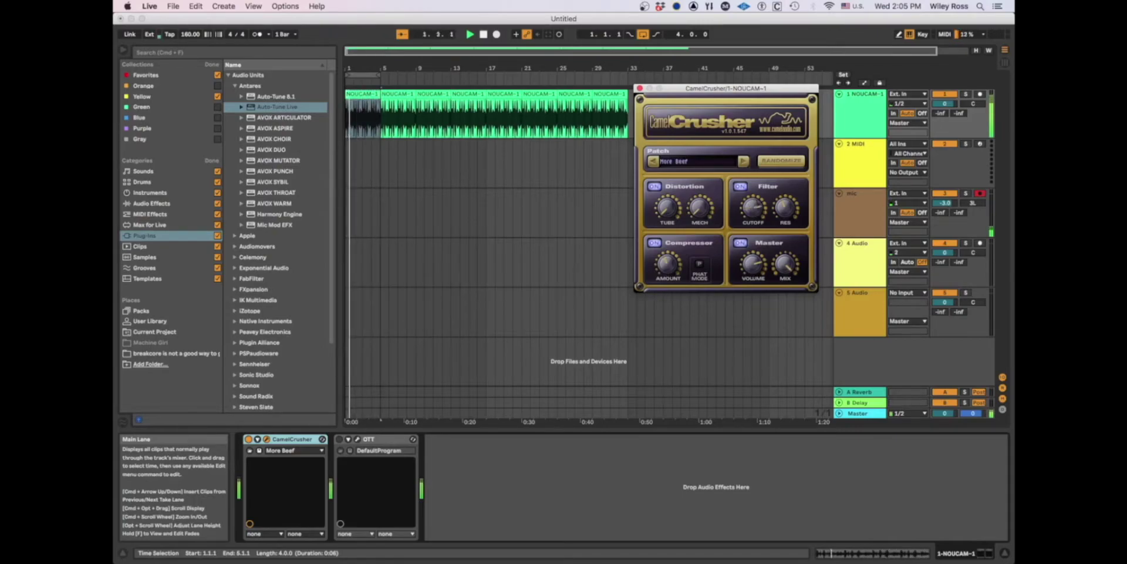
key(v)
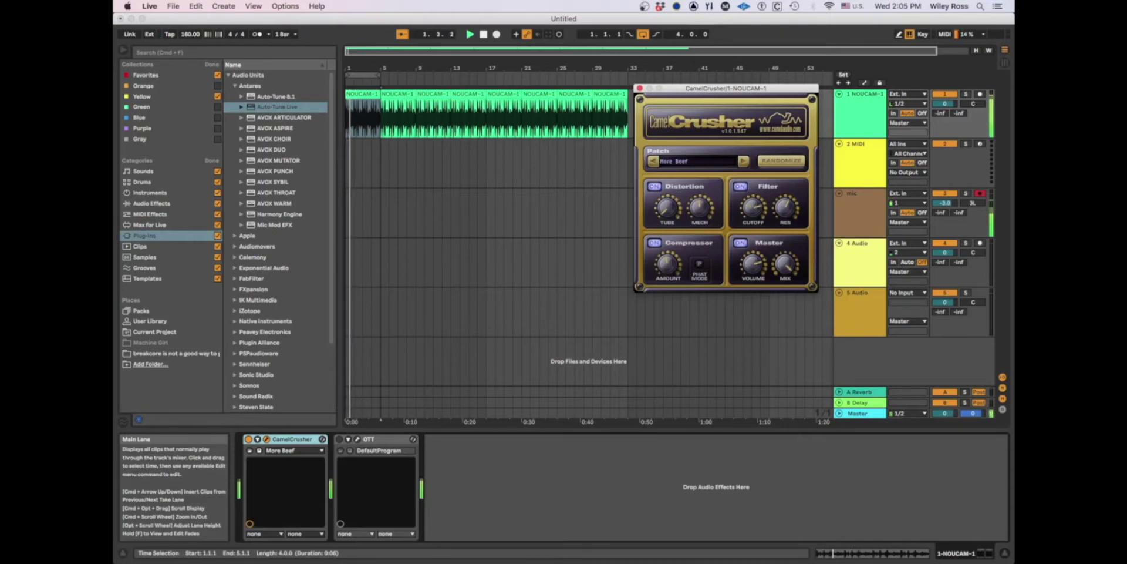
key(space)
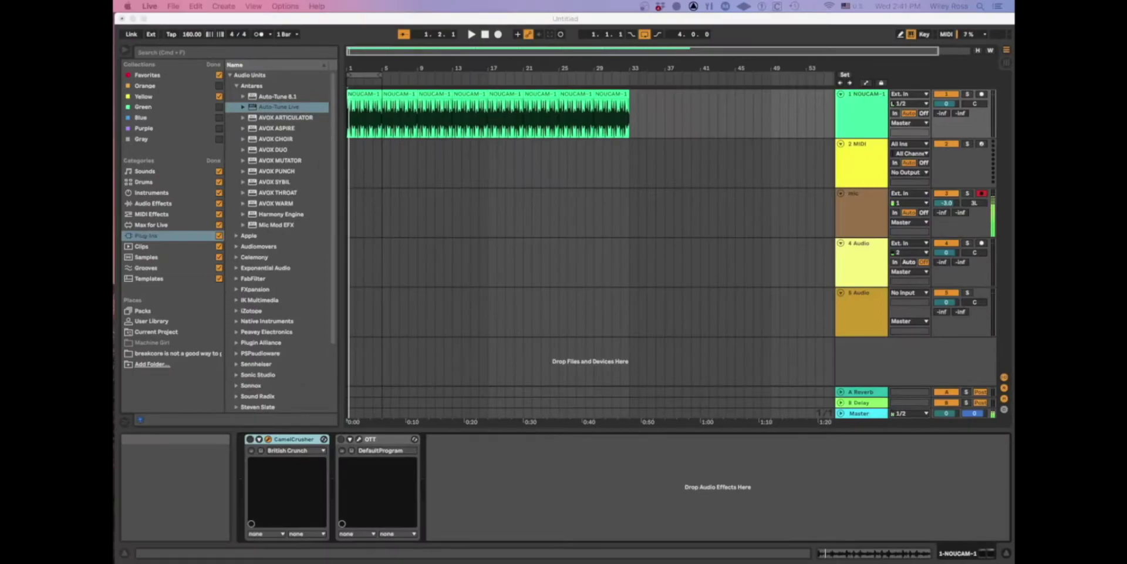
click(268, 439)
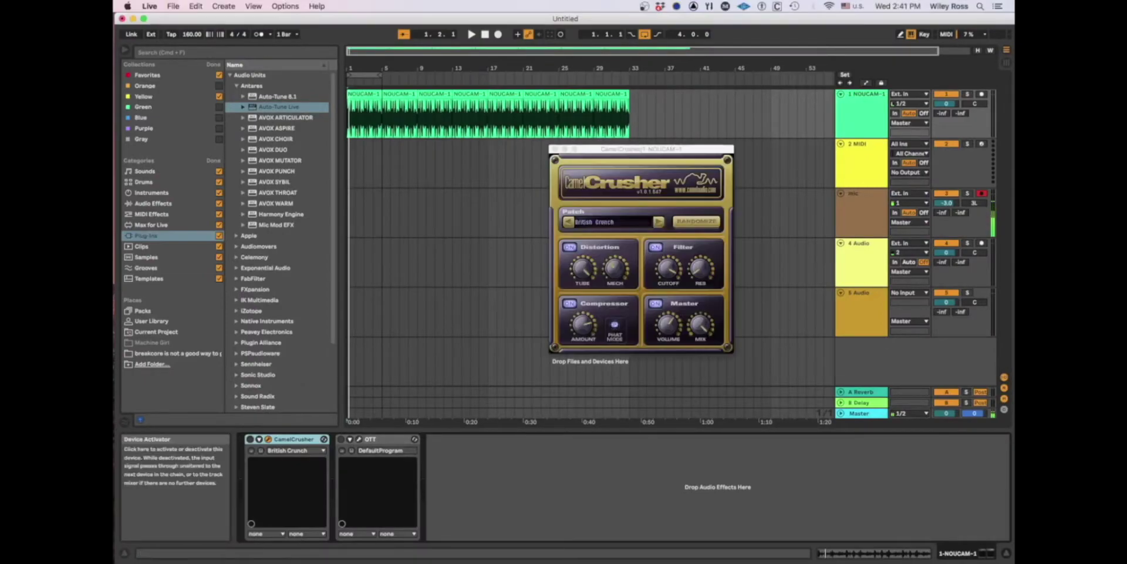
click(268, 438)
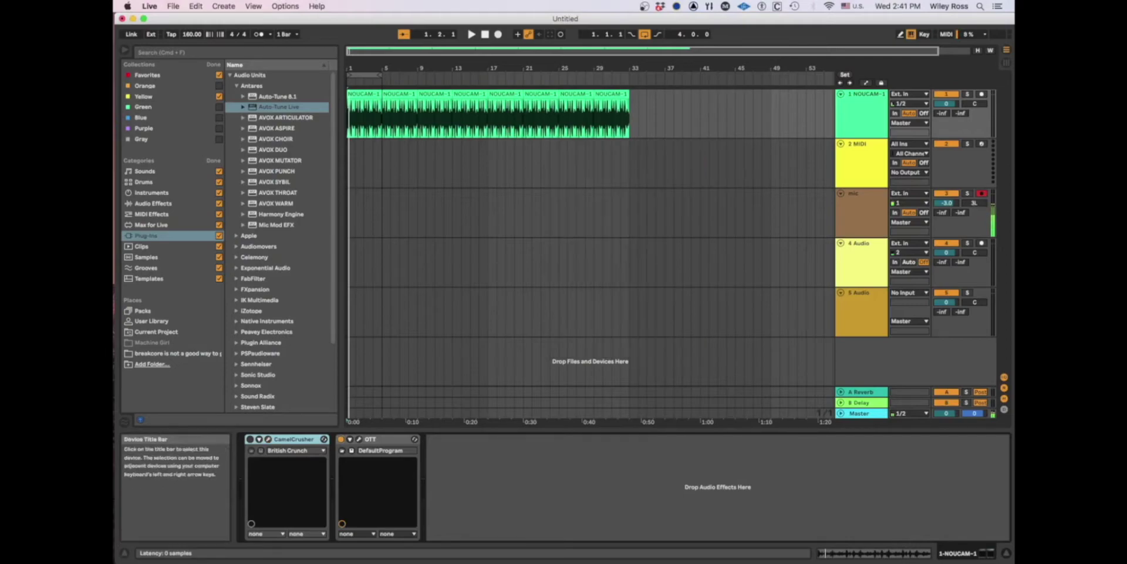
- Open the OTT plug-in window and move it right of the arrangement centre
click(358, 439)
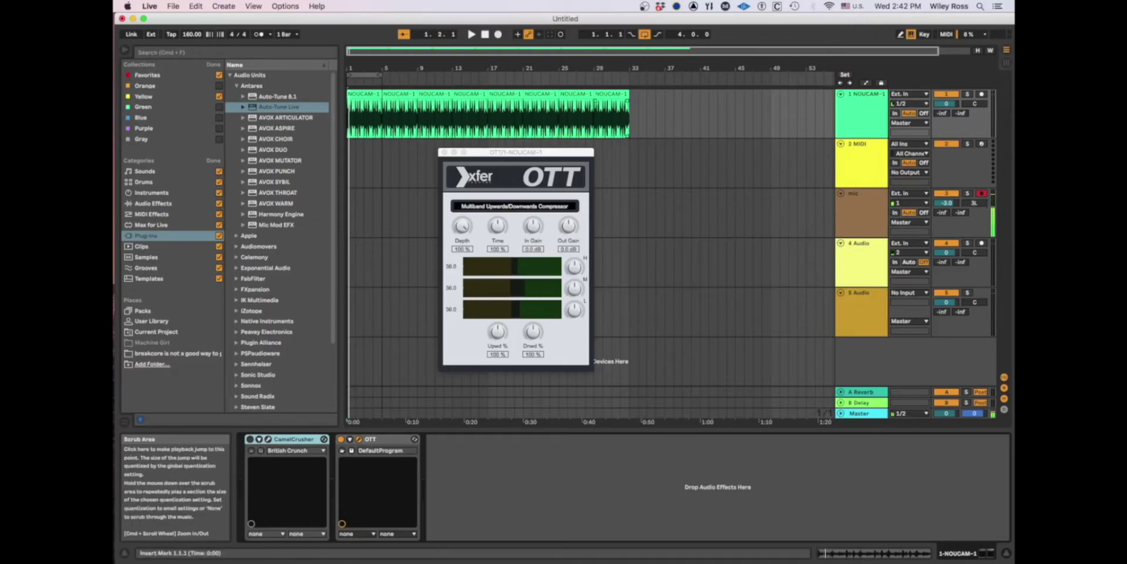
drag(517, 152, 686, 155)
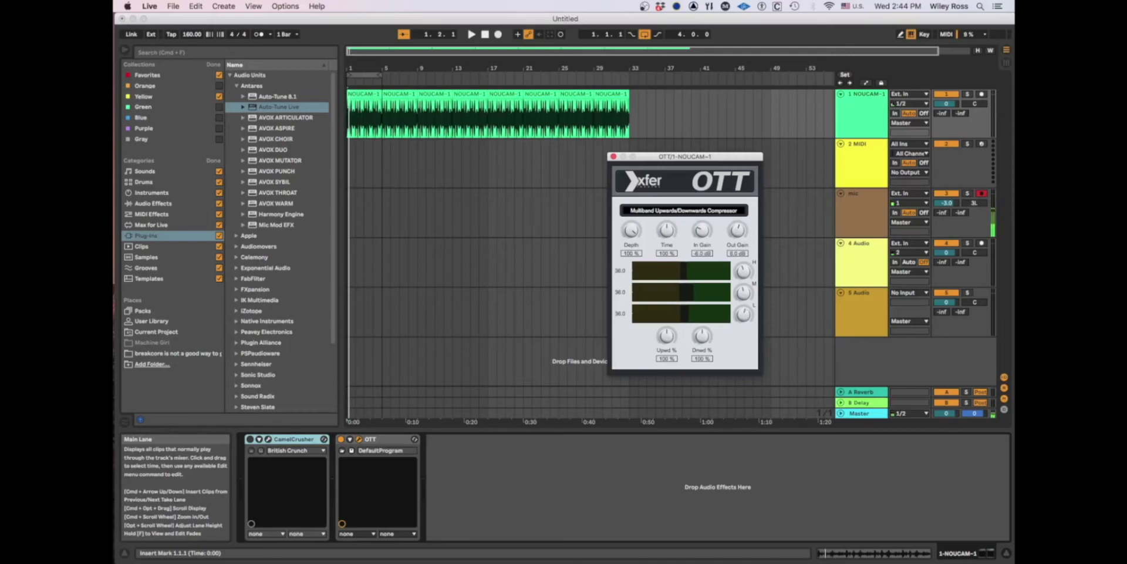
- Set OTT's Dnwd to 0 % and Upwd to 19 %, and shift its window further right
drag(702, 335, 702, 375)
drag(666, 335, 666, 376)
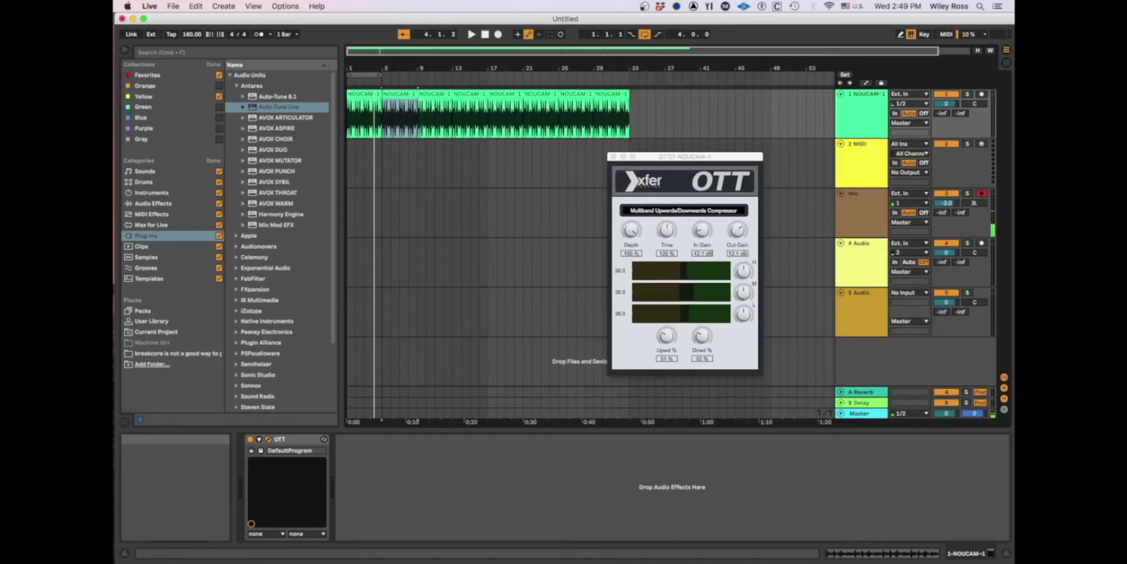
drag(687, 157, 748, 141)
key(super+Tab)
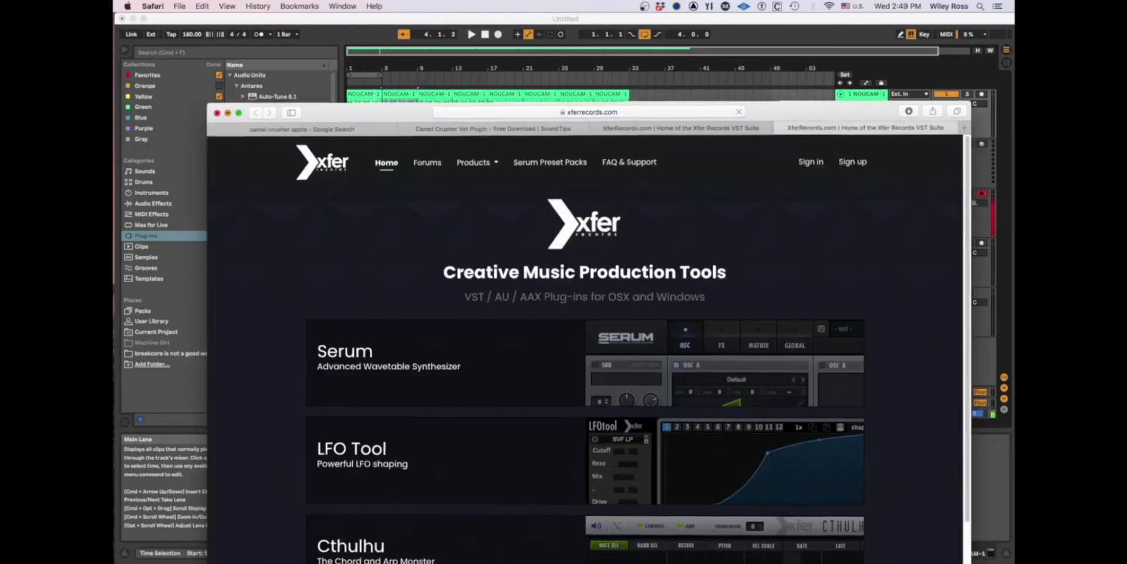
key(super+Tab)
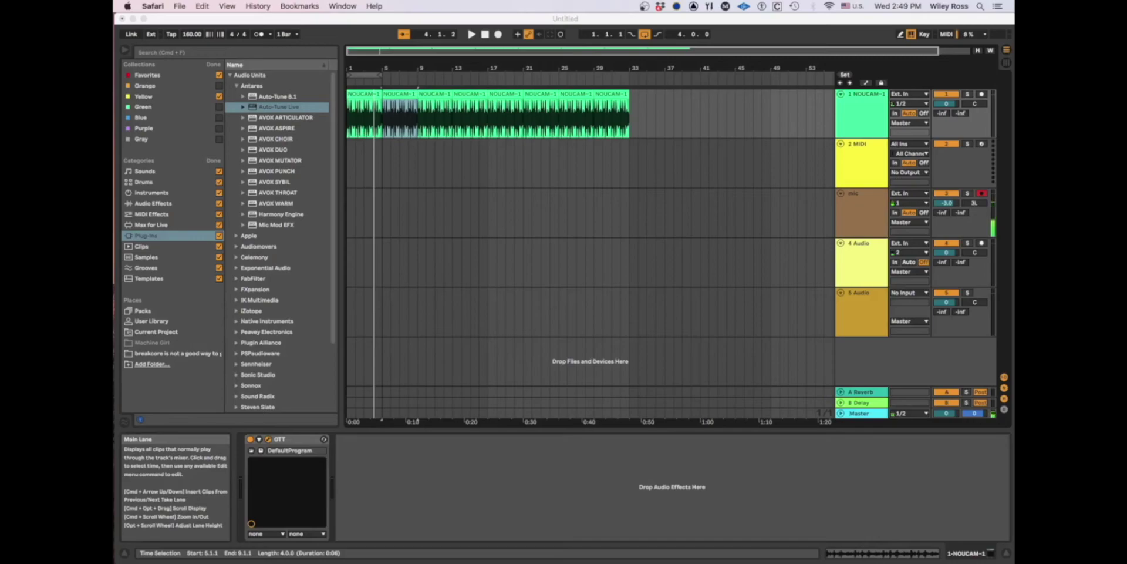
- Set the playback start to bar 5 in the drum clip and play the break
click(390, 115)
click(390, 115)
click(382, 114)
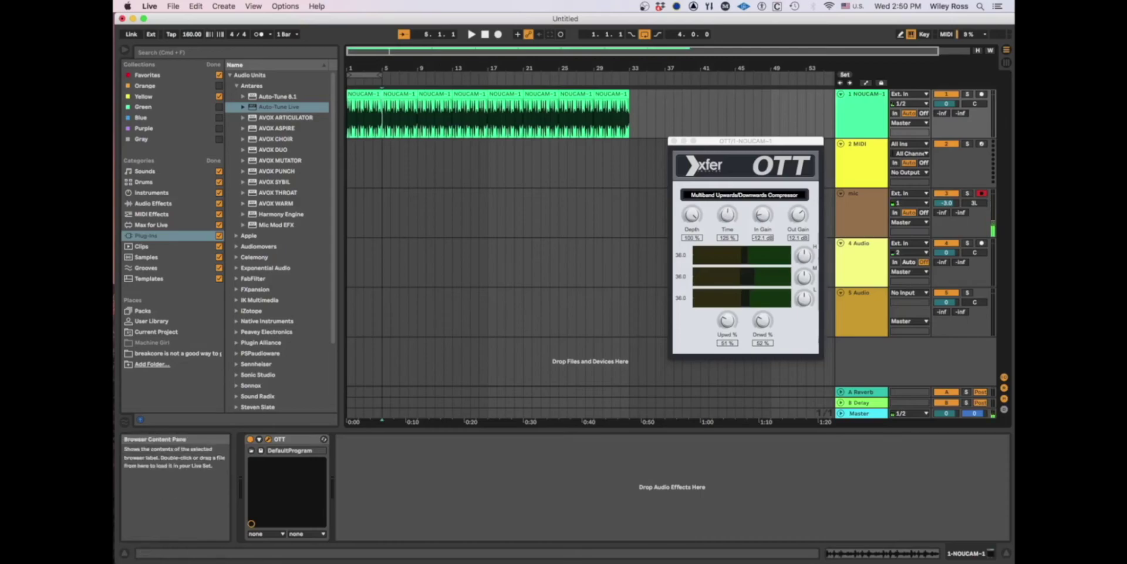
key(space)
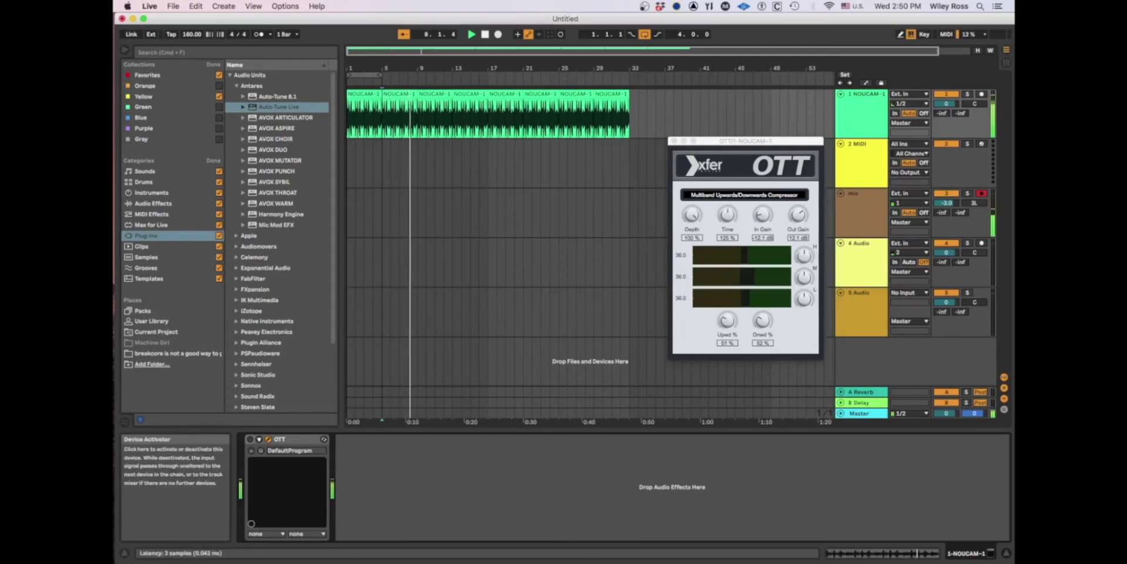
- Re-enable OTT, lower Time to about 103 %, and cut Dnwd and Upwd to 0 %
click(251, 439)
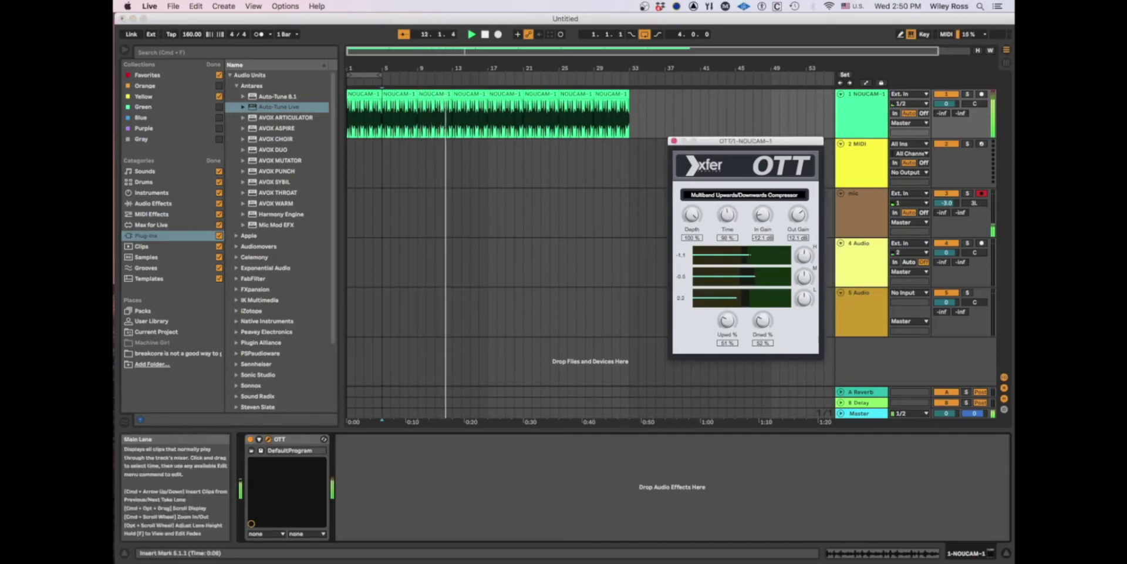
drag(727, 215, 727, 226)
drag(762, 320, 762, 352)
drag(726, 320, 727, 353)
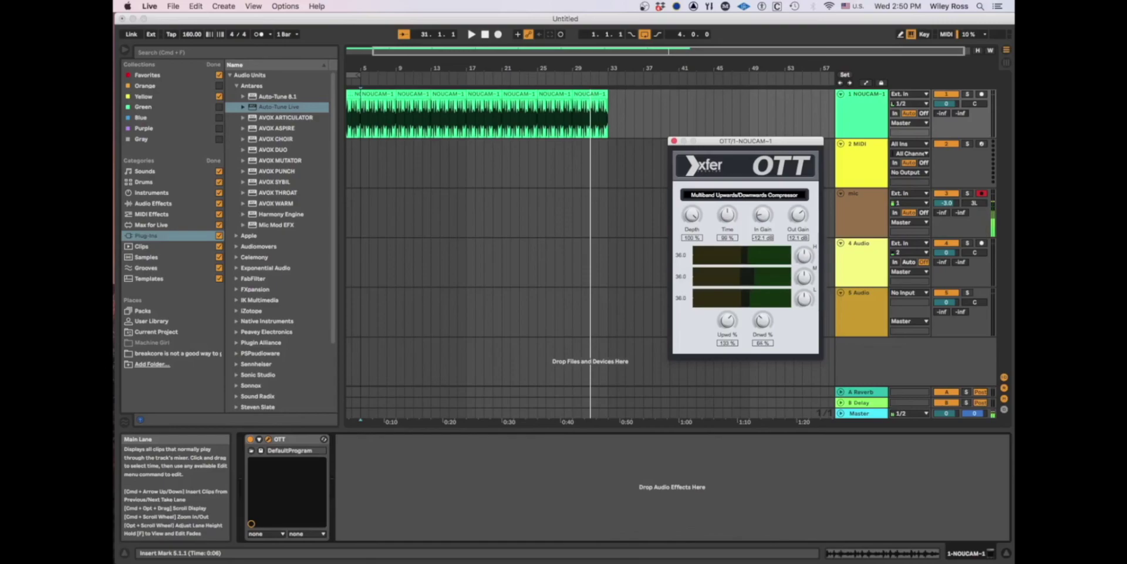
- Restart playback of the break from bar 5
key(space)
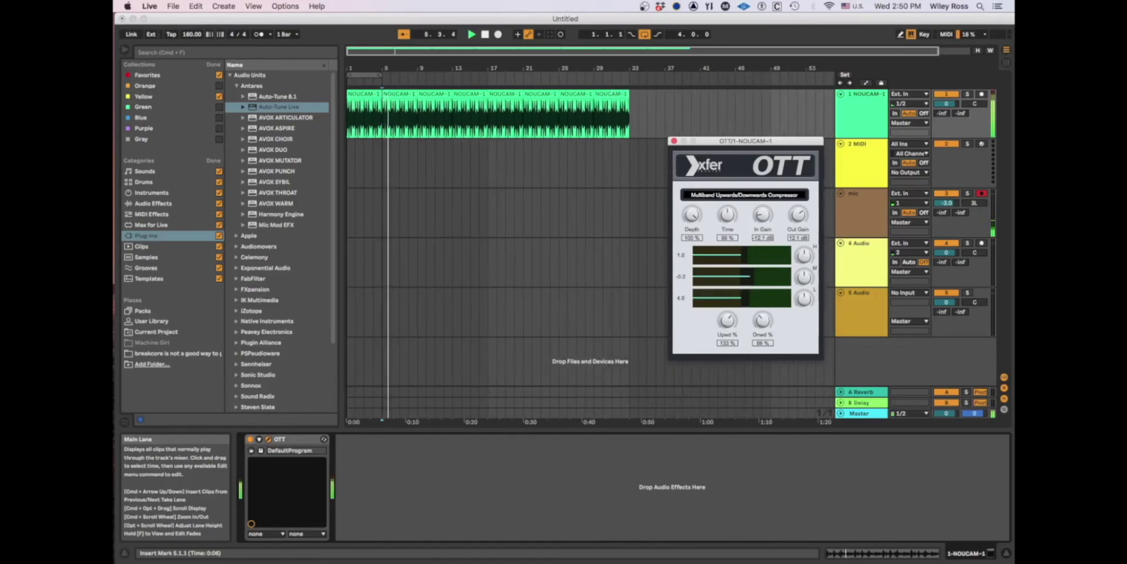